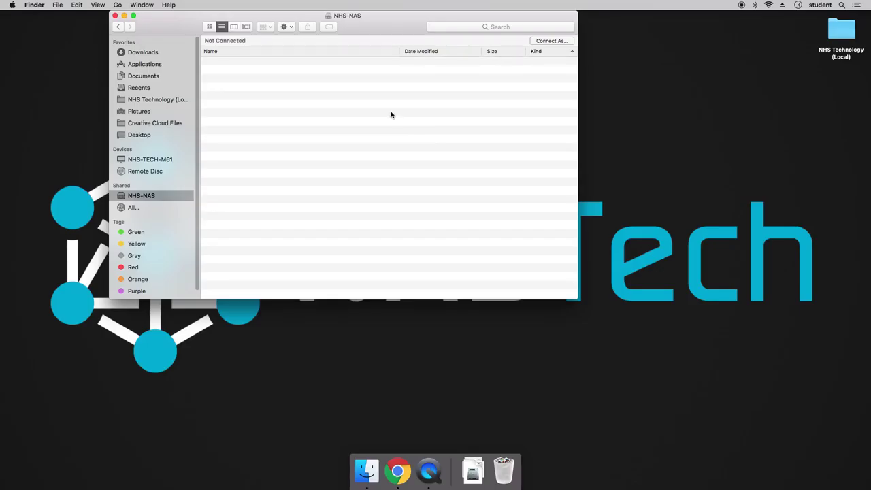
Step: Connect to the NHS-NAS server as student with the account password and toggle remembering it in the keychain
left_click(549, 41)
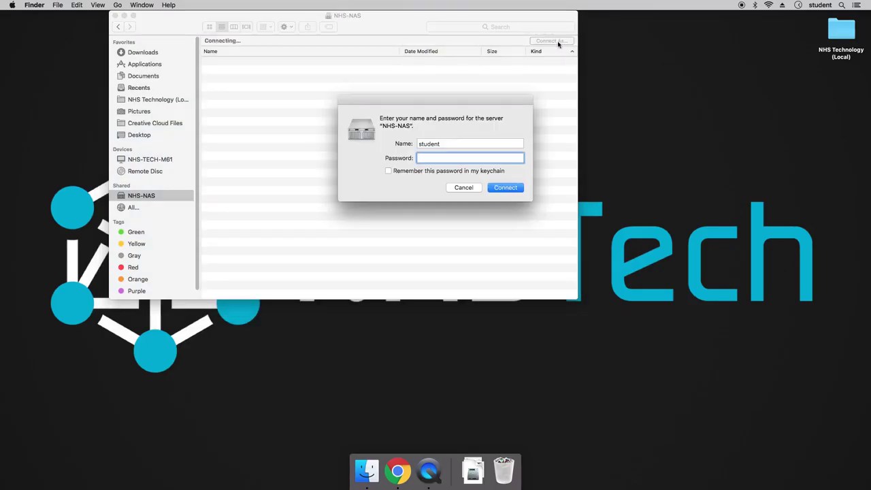
left_click(389, 171)
left_click(504, 189)
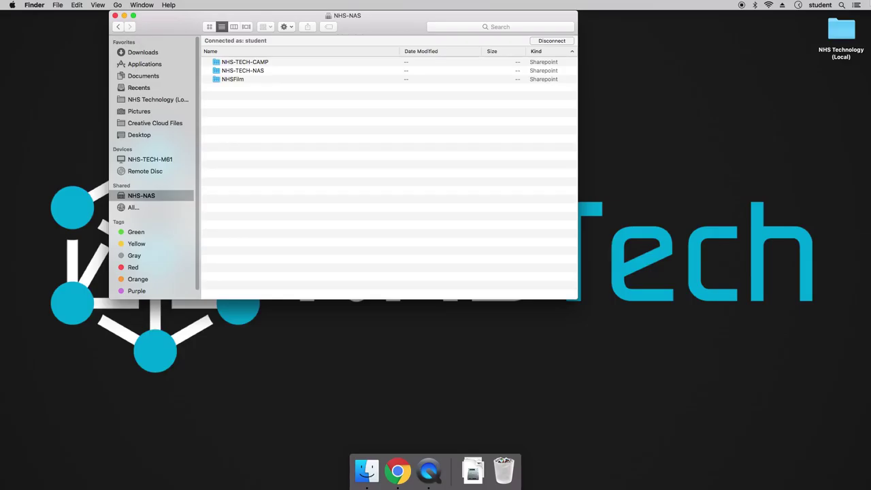
Step: Open the Creative Cloud folder under Teacher's Downloads on the NHS-TECH-NAS share
left_click(261, 74)
double_click(260, 74)
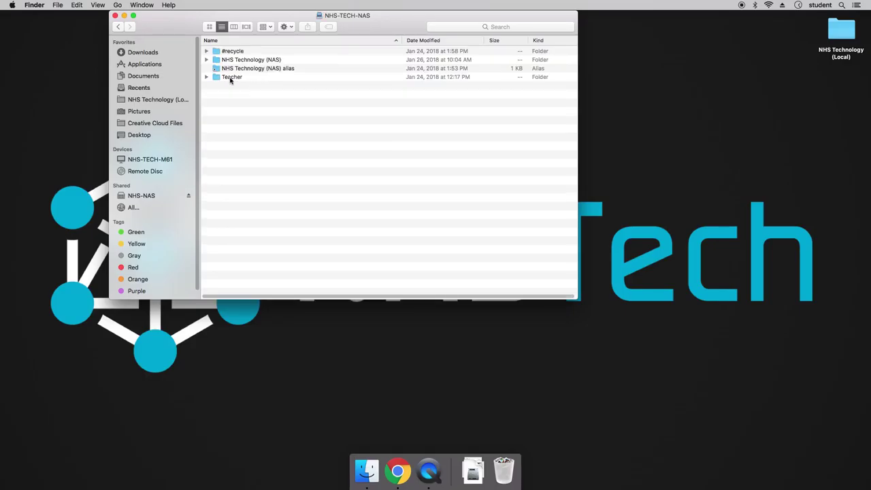
double_click(230, 80)
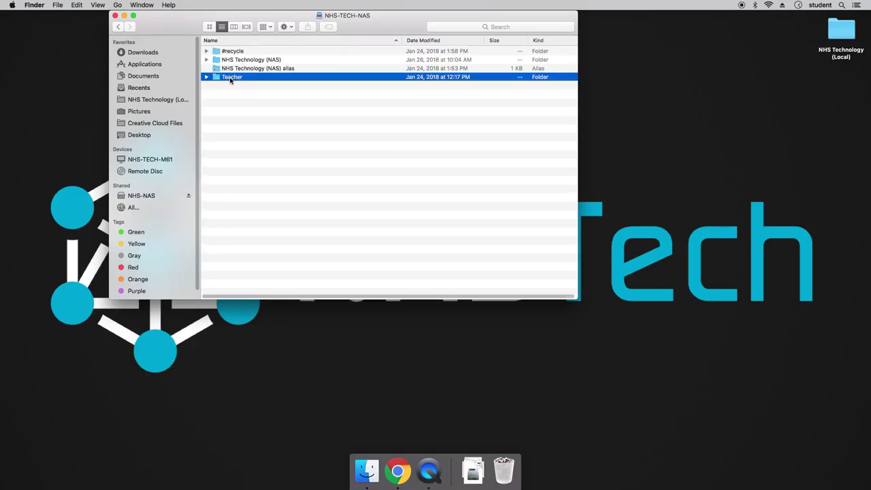
left_click(225, 68)
left_click(217, 60)
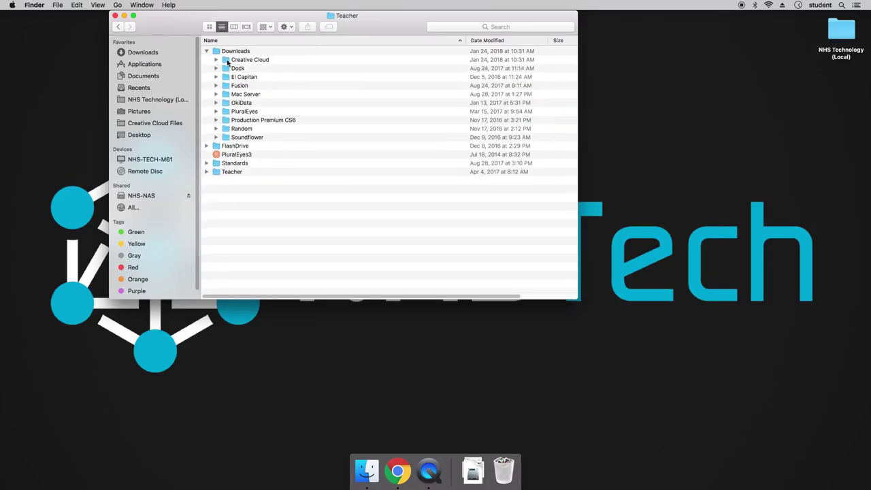
double_click(225, 60)
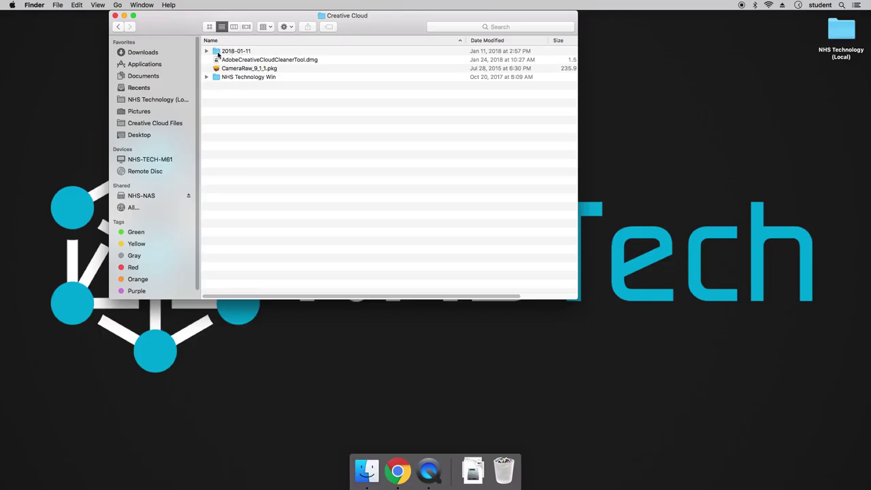
Step: Copy the 2018-01-11 folder to the folder stack in the Dock and shift the file window slightly
left_click_drag(218, 54, 469, 473)
left_click(472, 470)
left_click(297, 166)
mouse_move(177, 26)
left_mouse_down()
mouse_move(195, 114)
mouse_move(191, 26)
left_mouse_up()
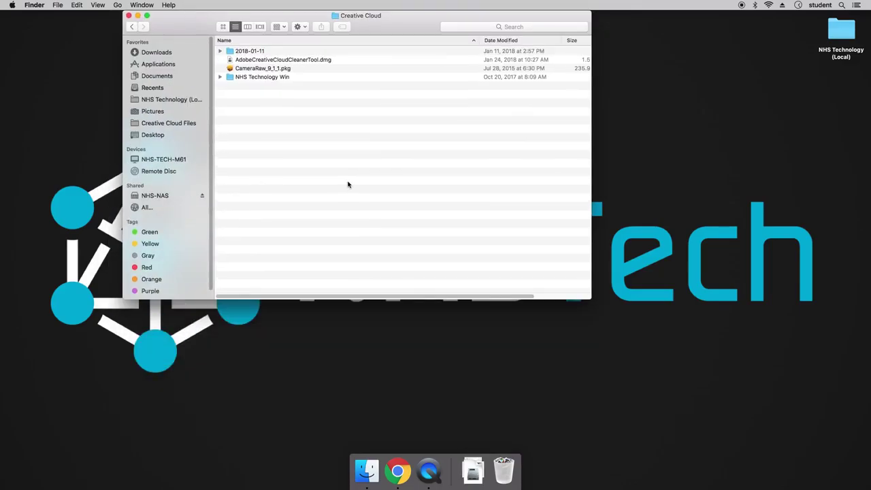
Step: Return to the Teacher folder and copy NHS Tech Computer BG - Copy.jpg from its Standards folder
left_click(132, 28)
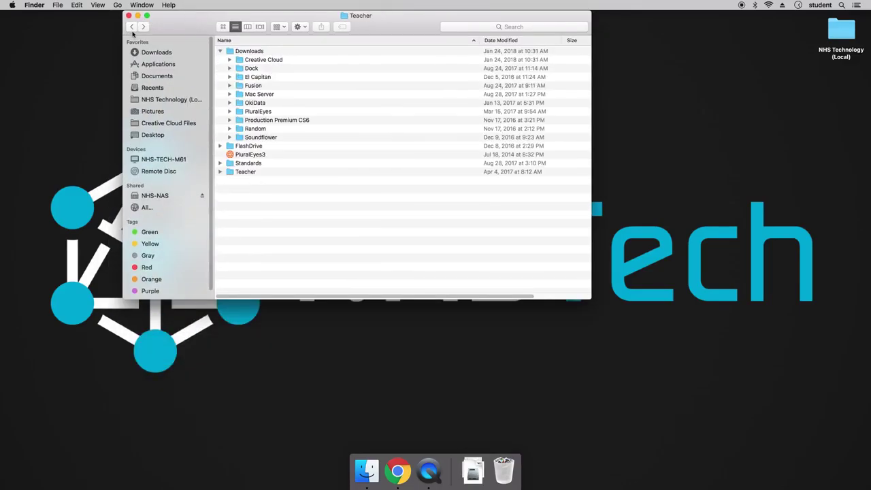
left_click(220, 163)
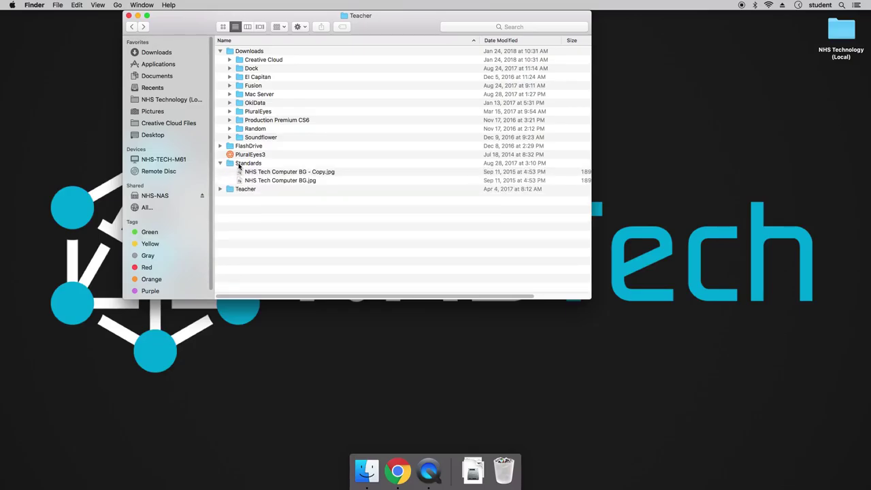
left_click(292, 173)
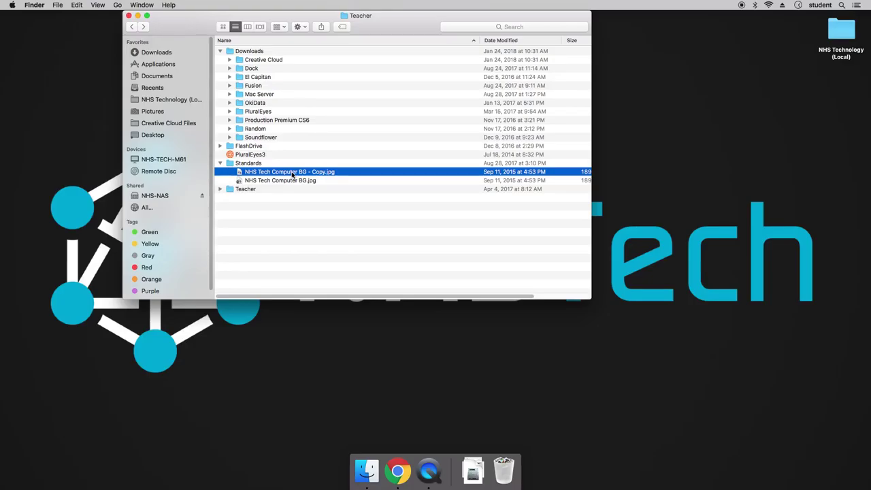
key("super+c")
Step: Open NHS-TECH-M61 and enable it among the sidebar devices in the Finder preferences
left_click(149, 158)
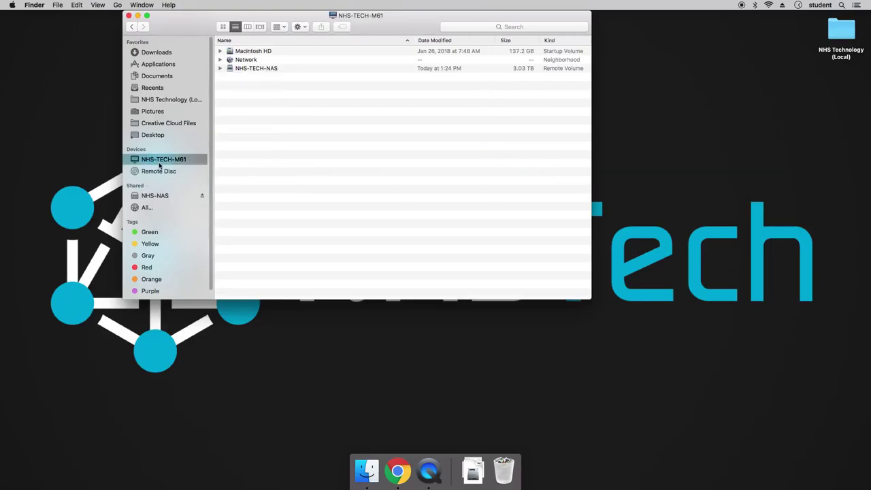
left_click(34, 5)
mouse_move(2, 3)
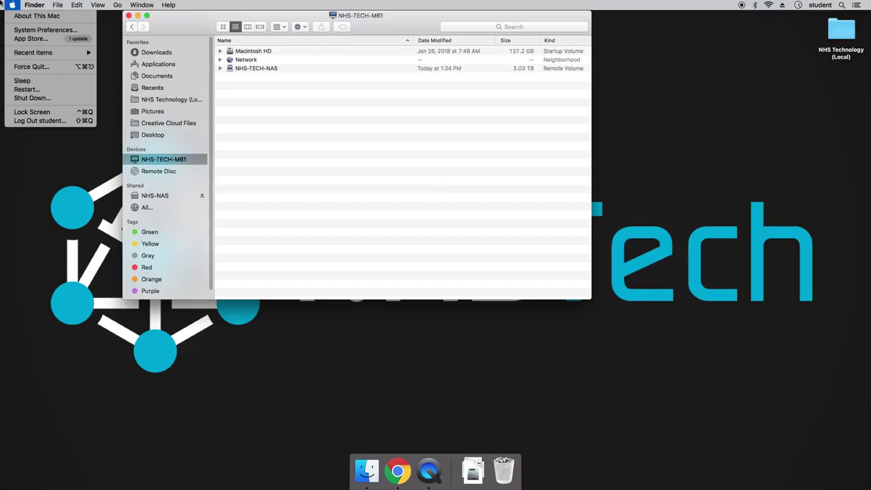
mouse_move(34, 5)
left_click(40, 31)
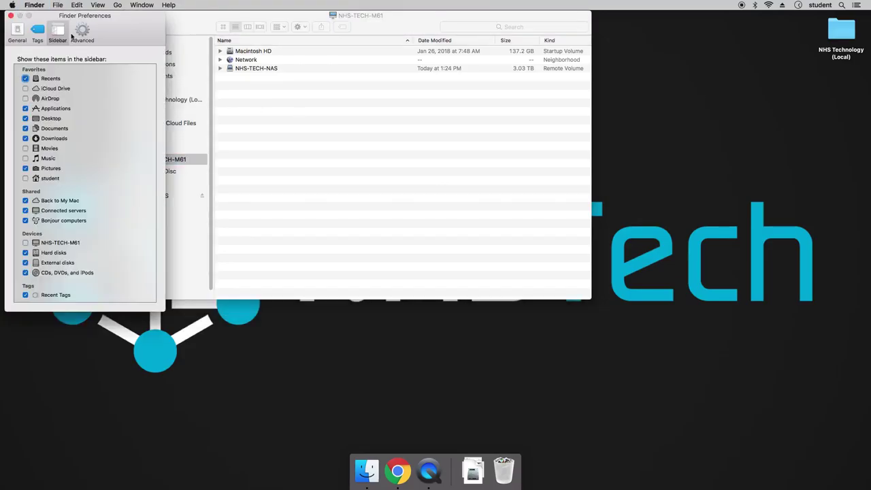
left_click(25, 243)
left_click(9, 15)
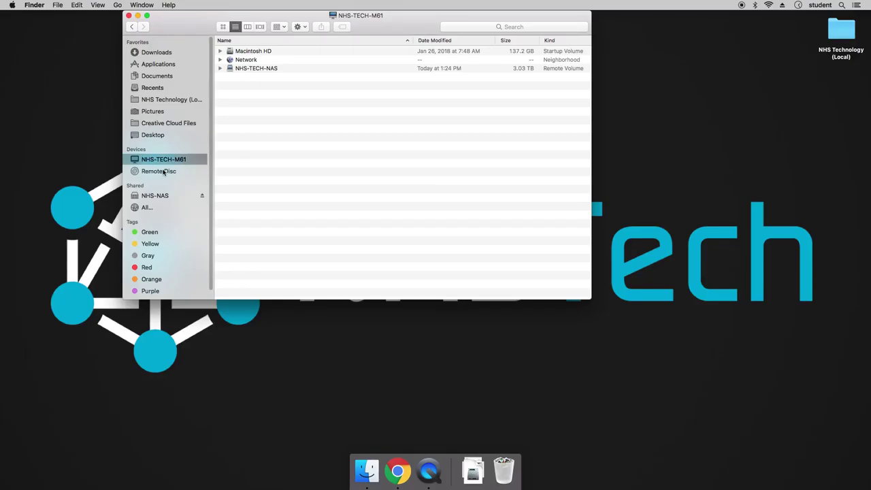
Step: Open the Desktop Pictures folder inside Library on Macintosh HD
double_click(266, 53)
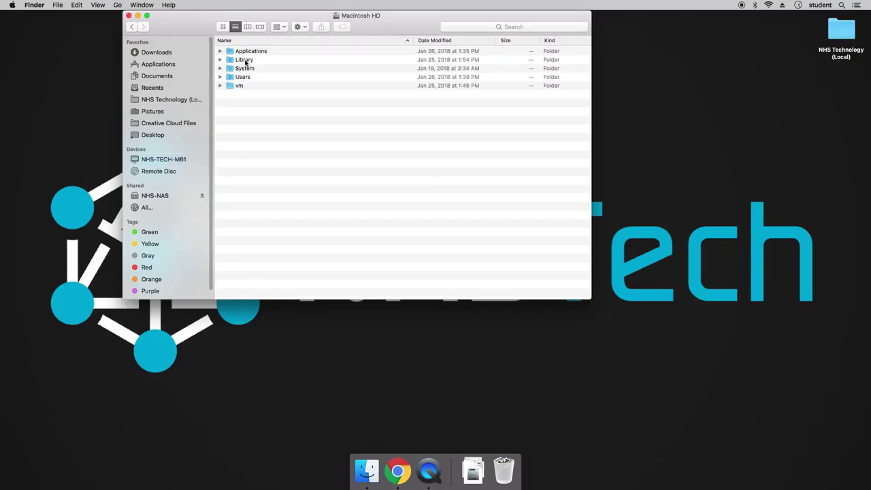
double_click(245, 60)
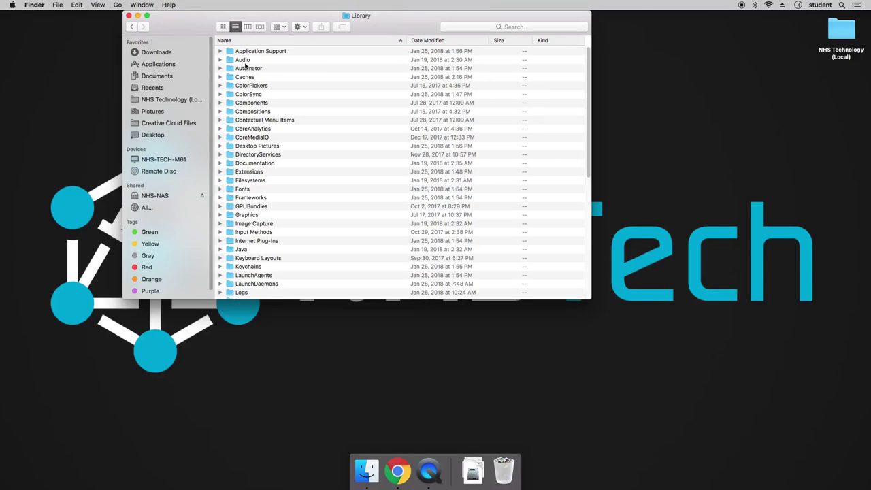
left_click(247, 147)
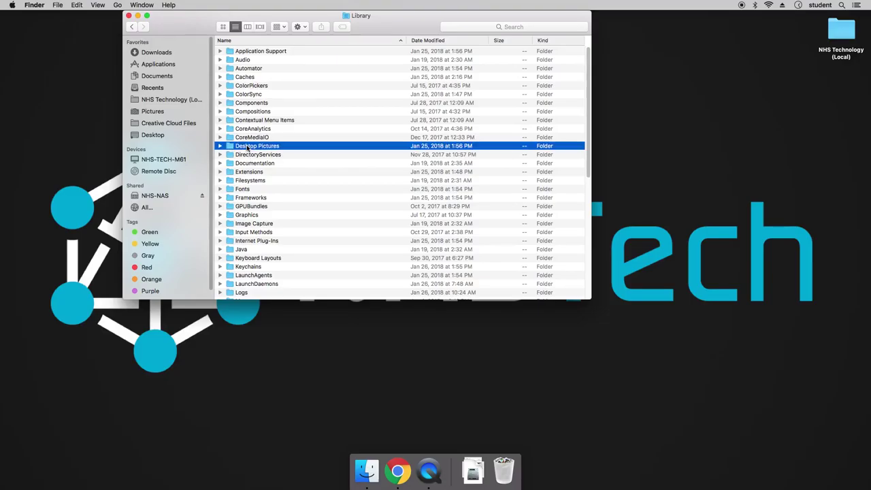
double_click(247, 146)
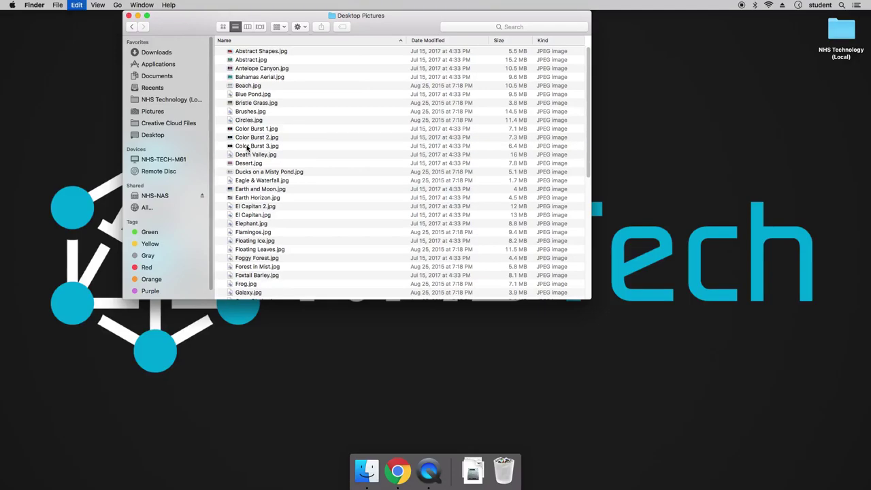
Step: Paste NHS Tech Computer BG - Copy.jpg into Desktop Pictures, authorizing with the administrator user name and password
scroll(282, 156, "down", 10)
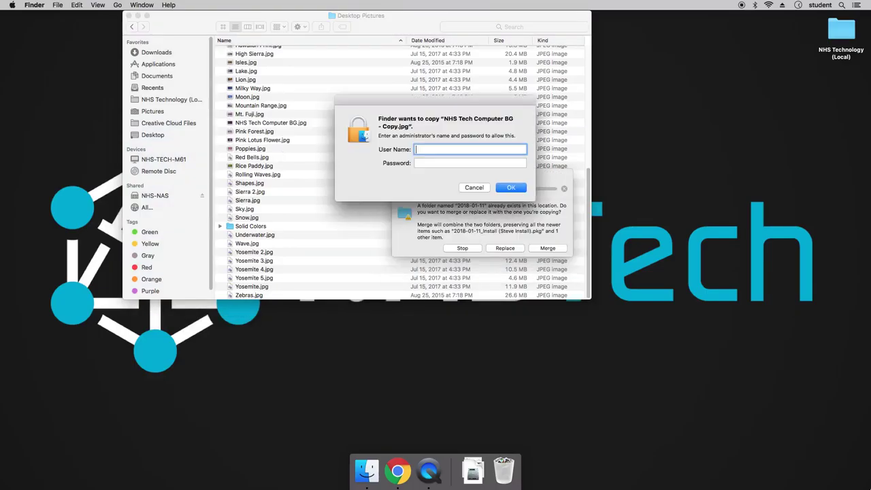
type("Te")
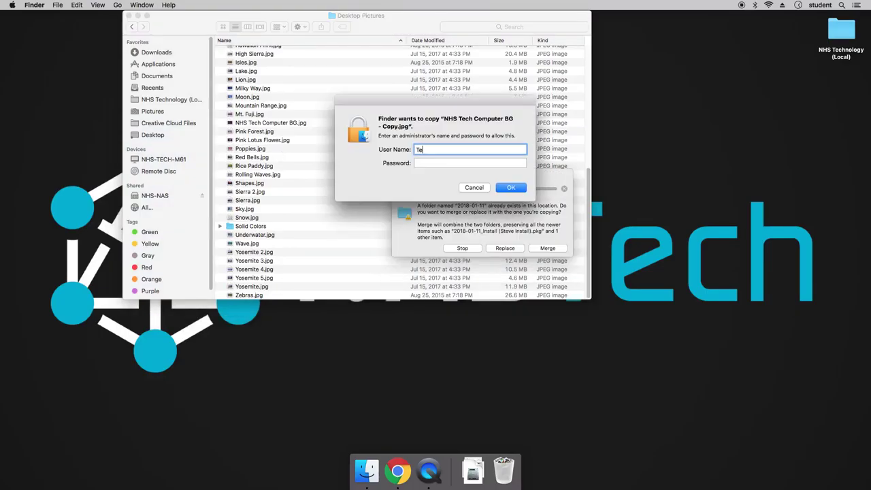
type("acher••••••••")
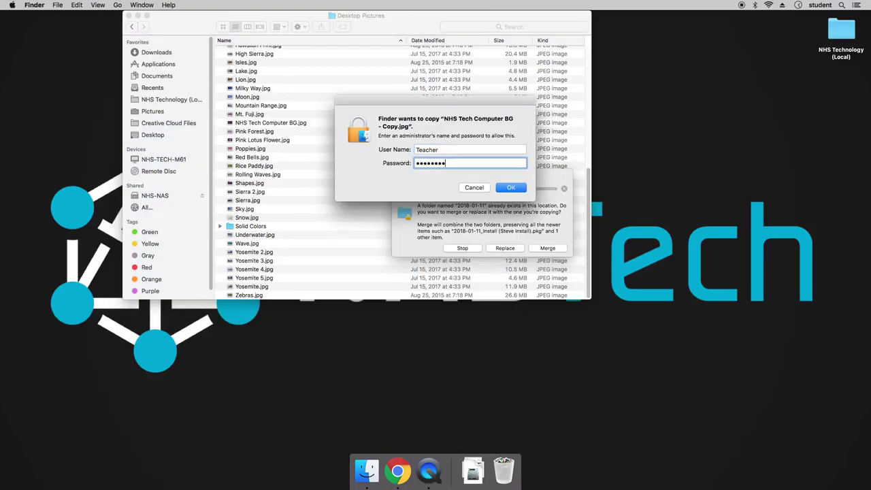
type("•")
key("Return")
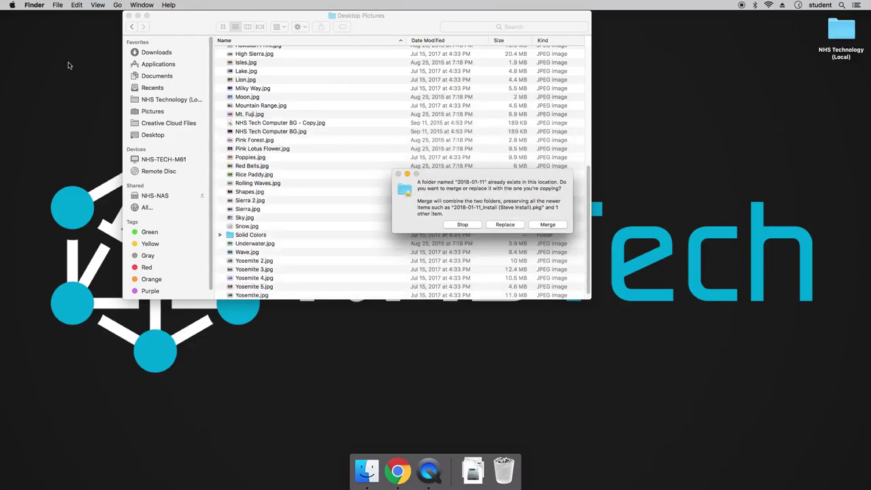
Step: Replace the existing 2018-01-11 folder with the one being copied
left_click(487, 226)
Step: Set NHS Tech Computer BG - Copy.jpg in Desktop Pictures as the desktop picture
left_click(280, 123)
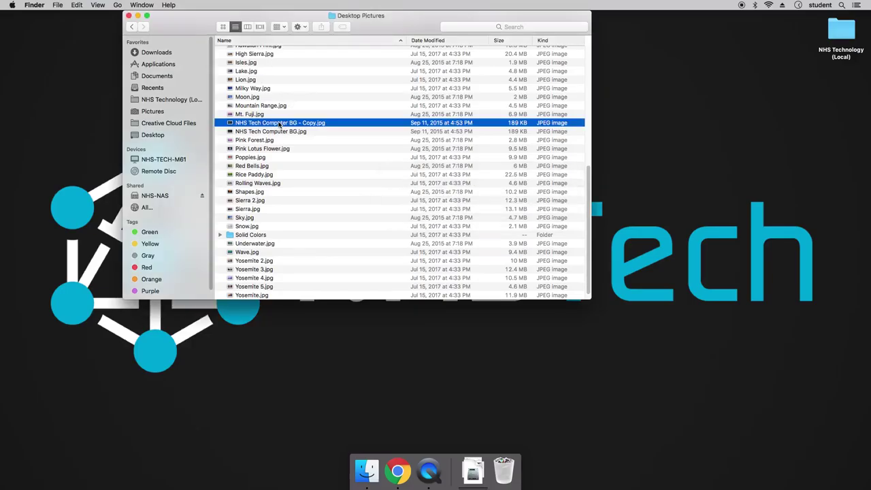
right_click(279, 124)
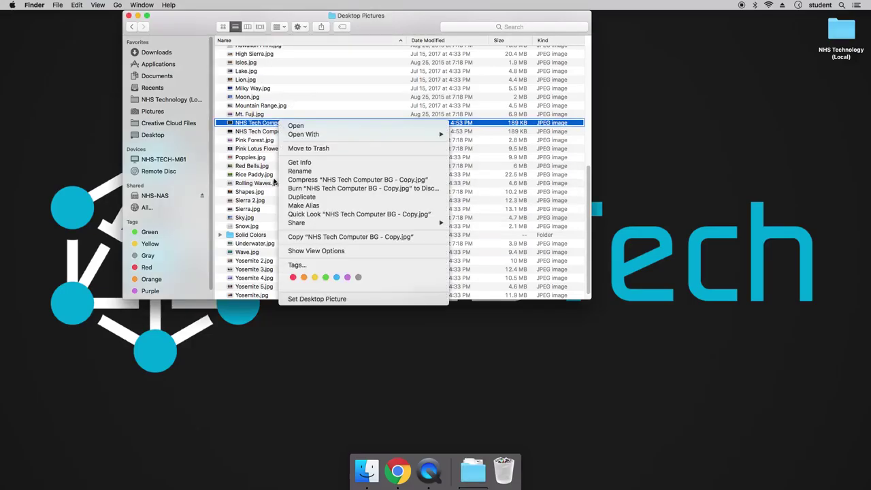
left_click(357, 300)
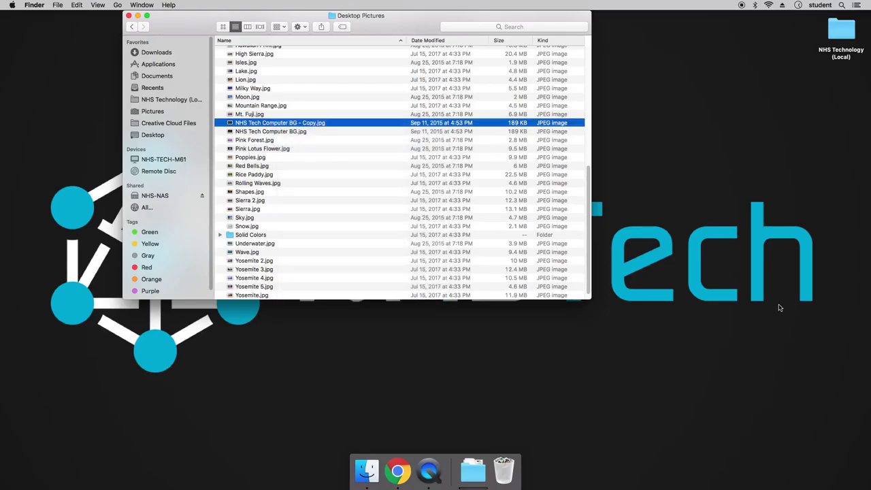
left_click(736, 333)
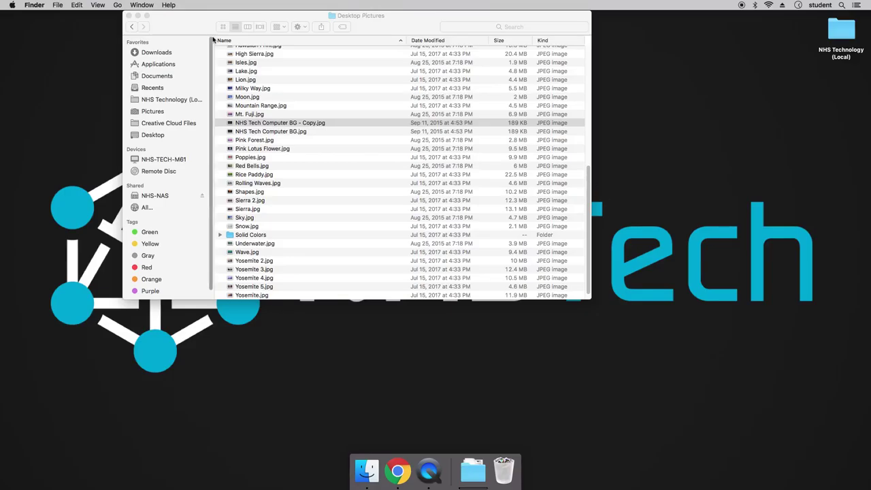
Step: Open the Mac Server folder under Teacher's Downloads on the NHS-TECH-NAS share
left_click_drag(166, 28, 124, 28)
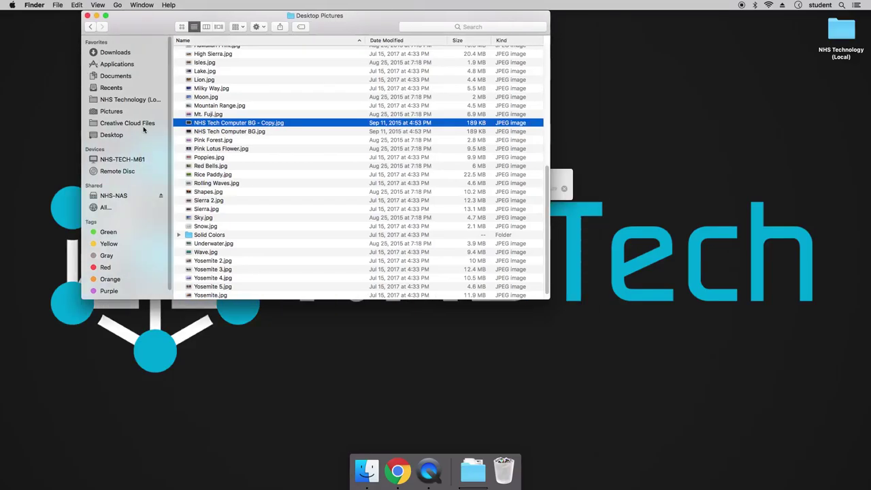
left_click(117, 196)
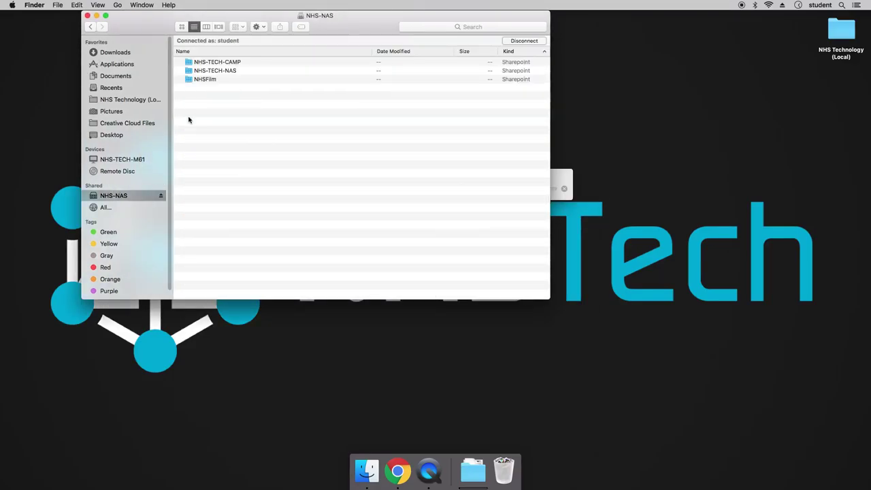
double_click(221, 71)
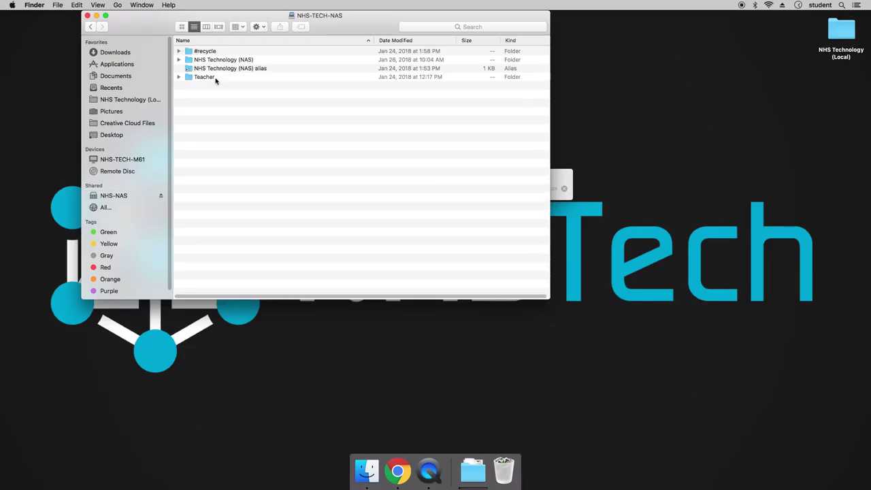
double_click(215, 79)
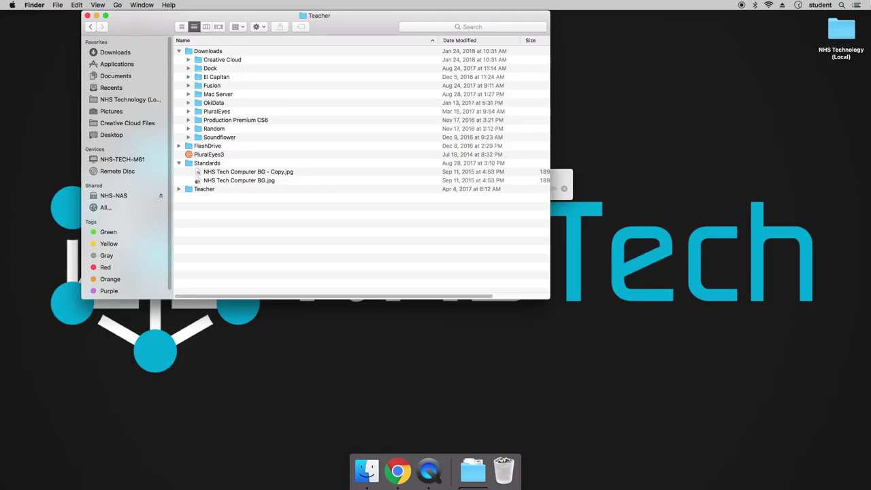
double_click(218, 96)
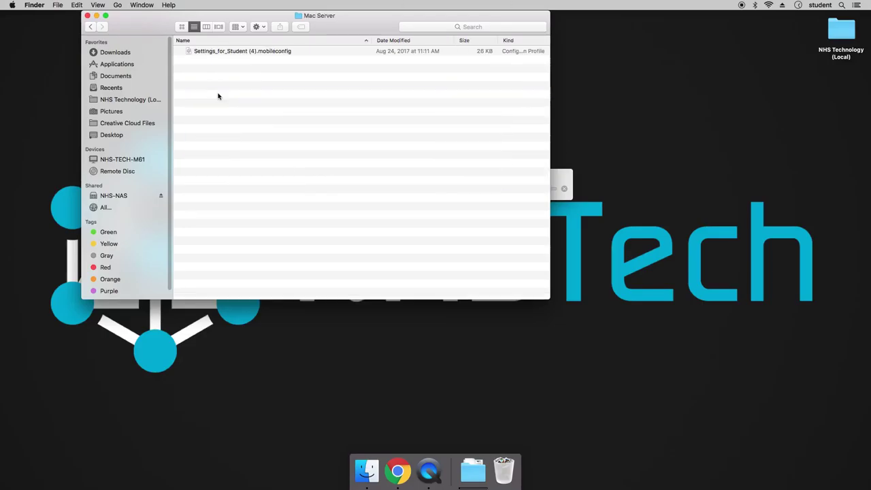
Step: Start installing the Settings_for_Student (4).mobileconfig profile and continue through both installation confirmations
left_click(229, 52)
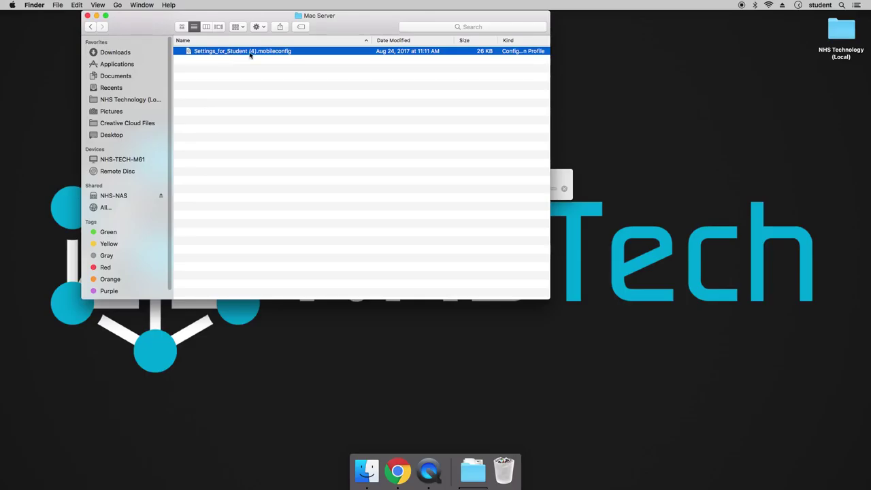
double_click(250, 55)
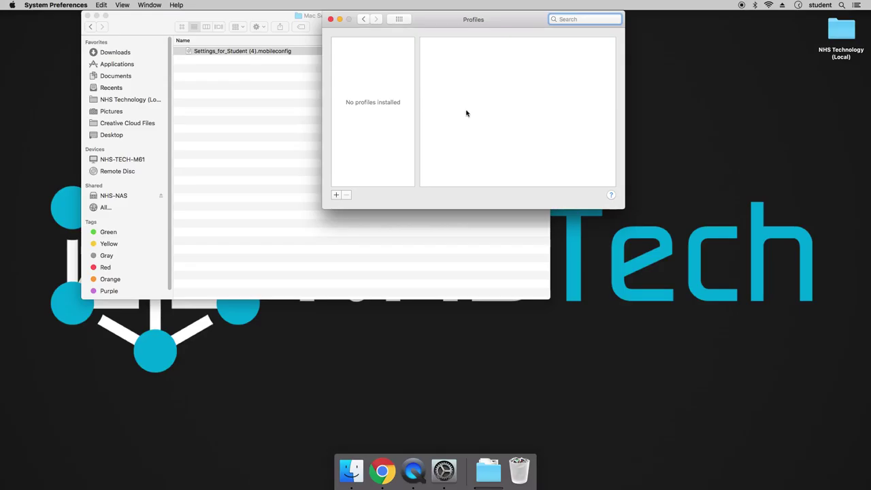
left_click_drag(479, 18, 598, 96)
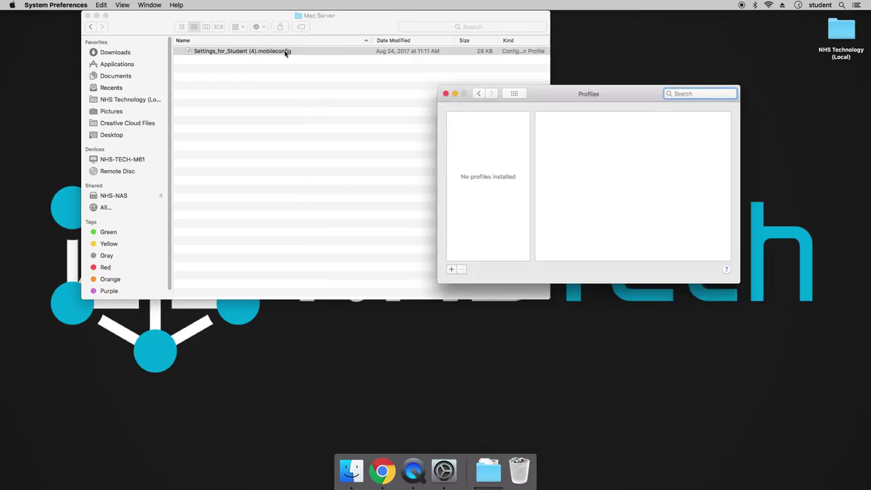
double_click(285, 53)
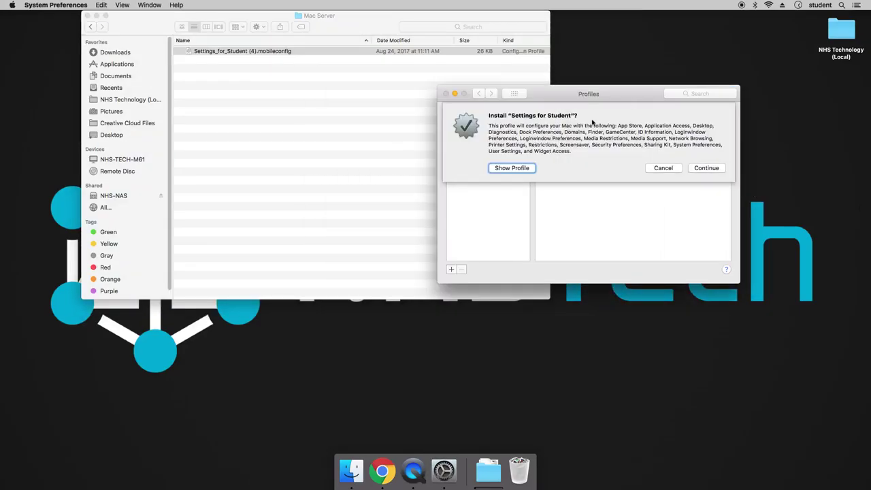
left_click(696, 169)
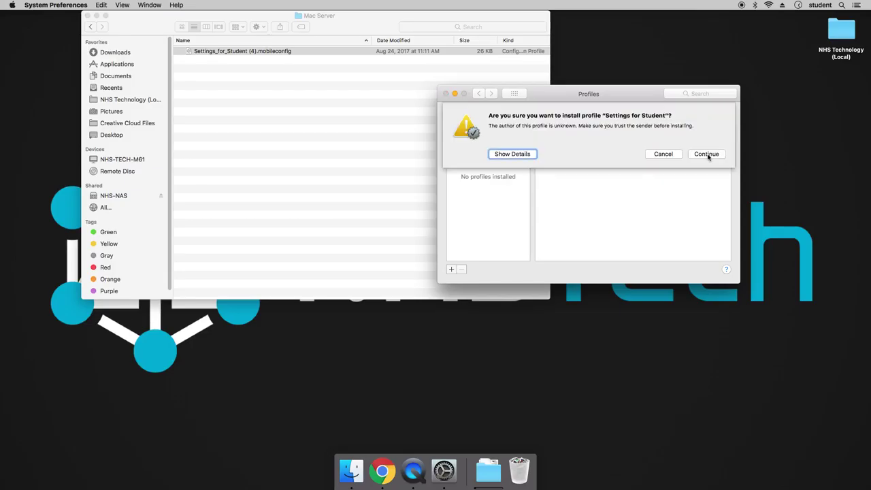
left_click(707, 154)
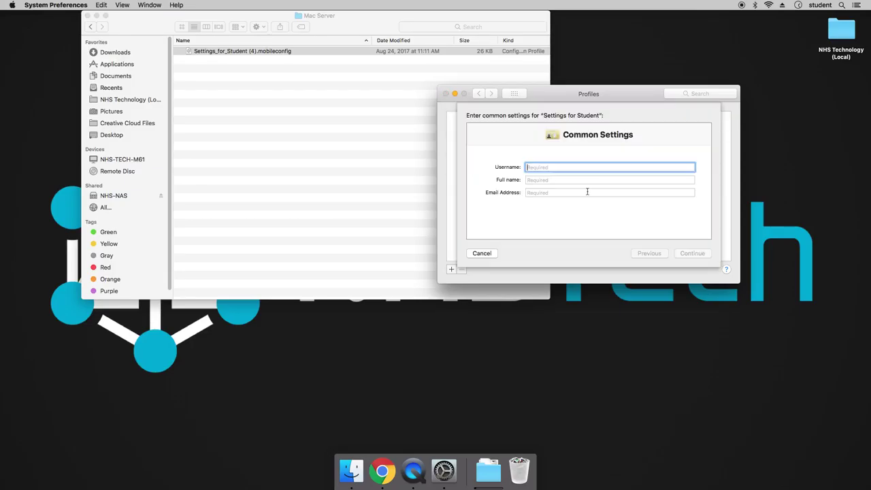
Step: Enter f as the username, full name and email address for the Settings for Student profile, finish installing it, and close Profiles
type("f")
key("Tab")
type("f")
key("Tab")
type("f")
left_click(684, 254)
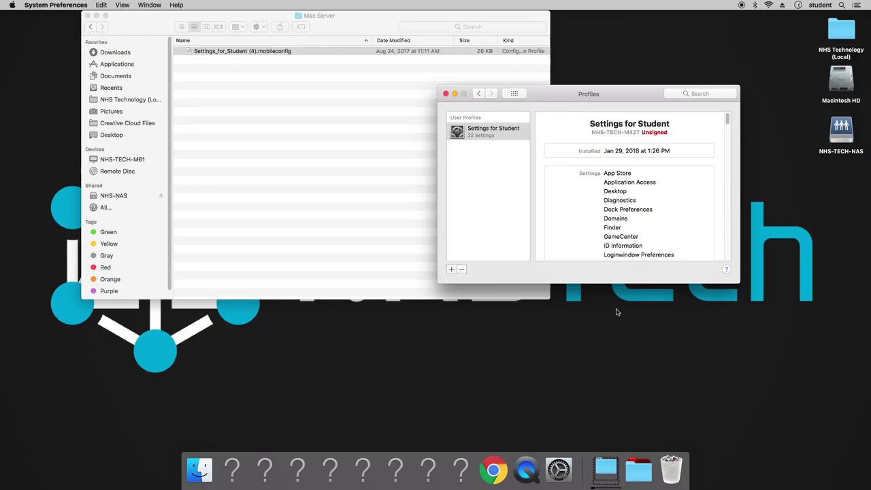
left_click_drag(552, 97, 524, 162)
left_click(416, 158)
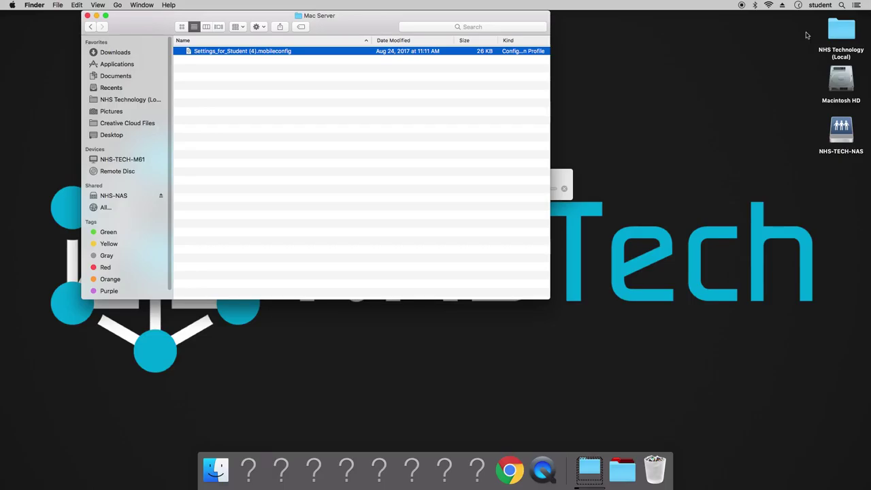
Step: Move the rings JPEG, VEJH6674.m4v and the SONIC MP4 video from the desktop's NHS Technology (Local) folder to the Trash
left_click(842, 30)
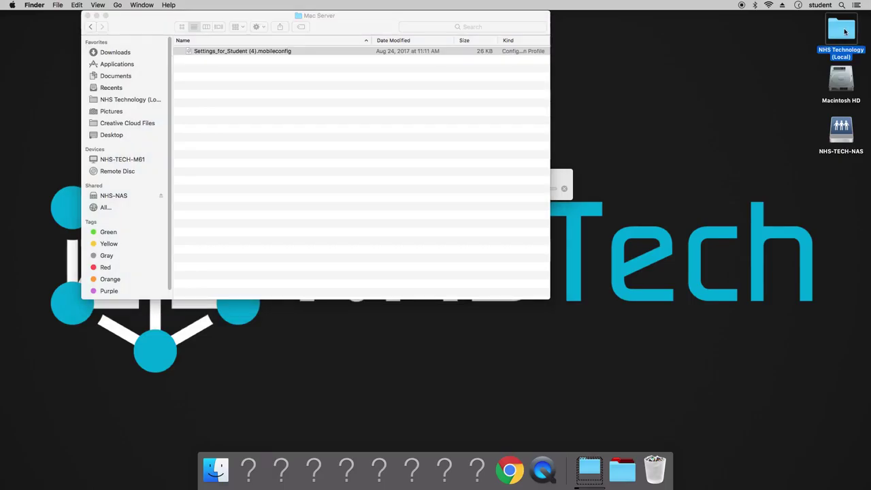
double_click(842, 30)
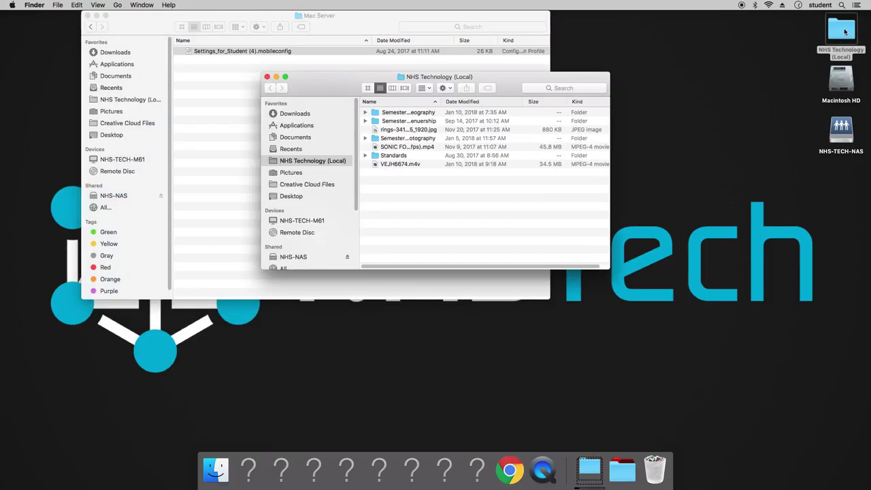
left_click(388, 130)
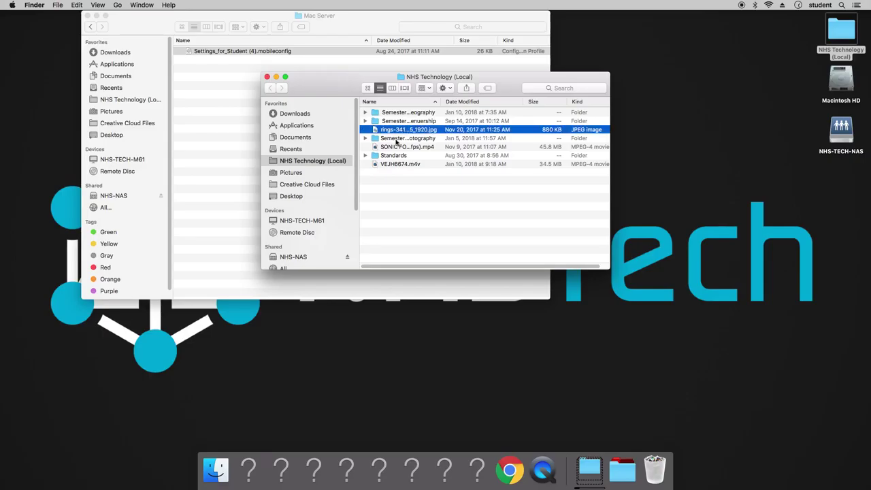
left_click(396, 166, "super")
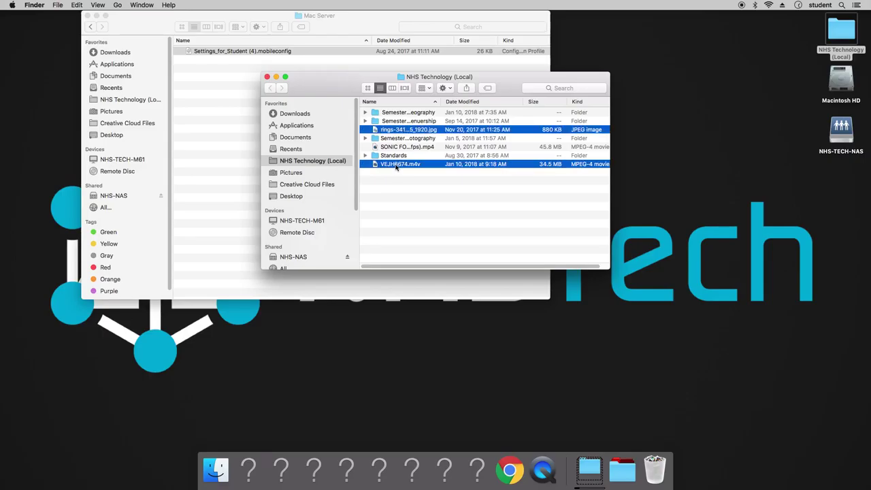
key("super+BackSpace")
left_click(410, 140)
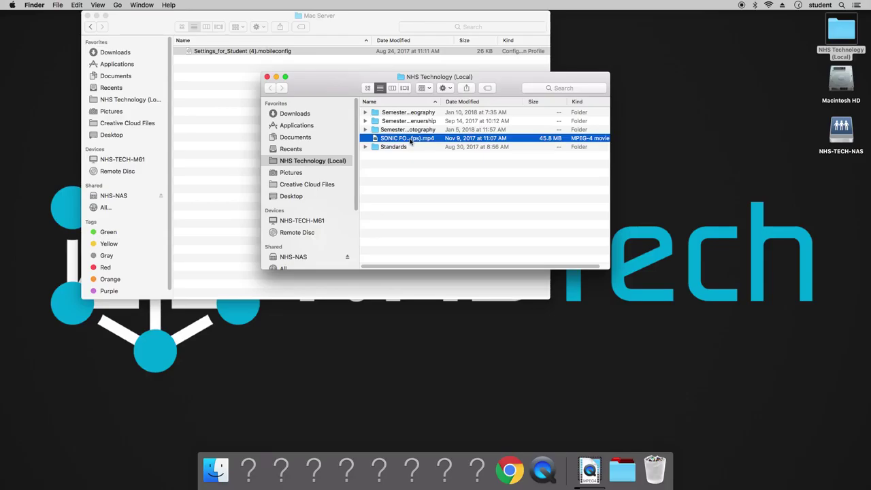
key("super+BackSpace")
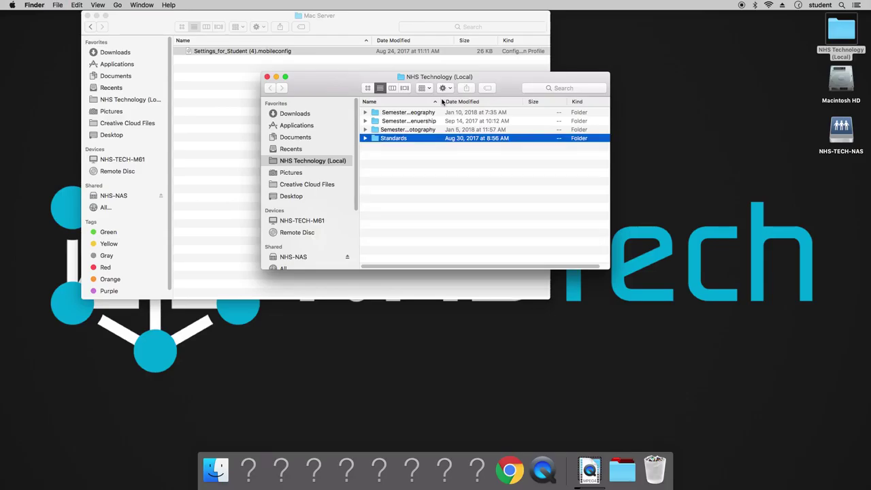
Step: Widen the Name column and rename the videography class folder as Semester 01 Per 01 Intro to Videography
left_click_drag(441, 100, 514, 101)
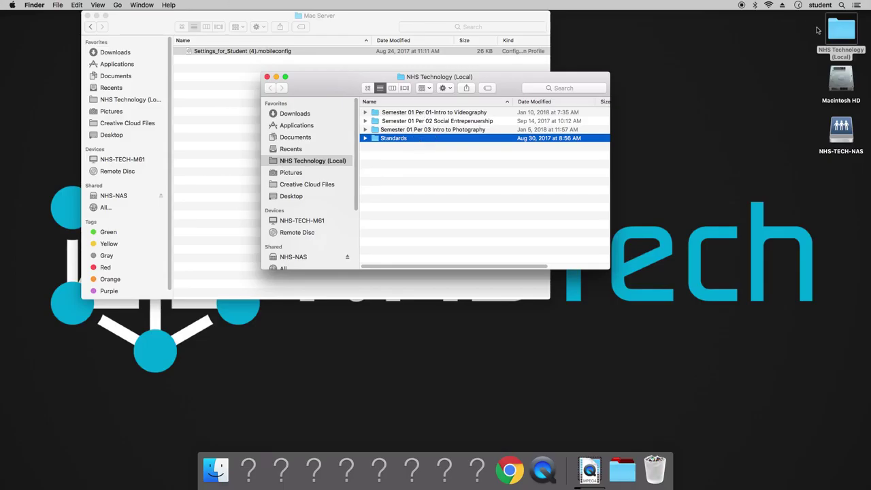
left_click(436, 114)
left_click(436, 113)
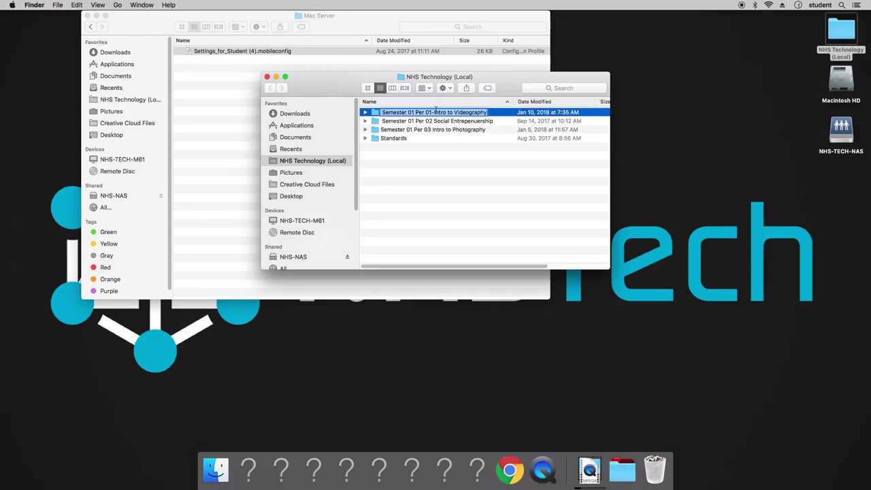
left_click(435, 113)
key("BackSpace")
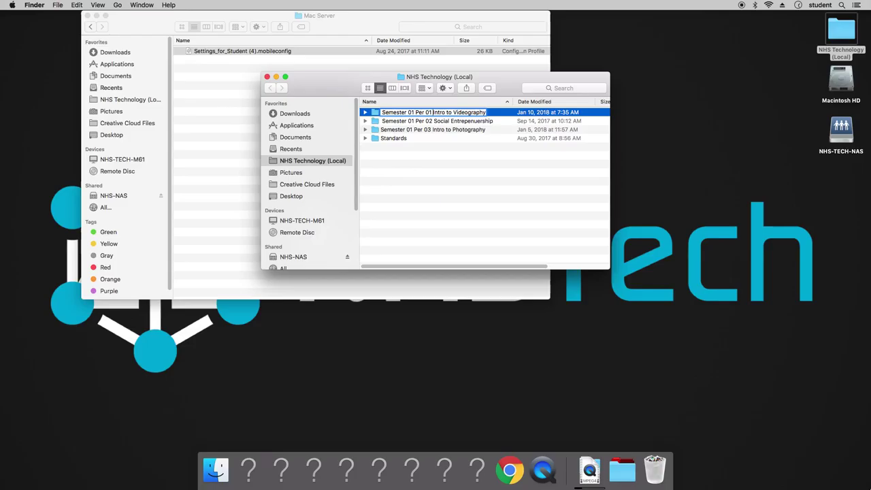
key("Return")
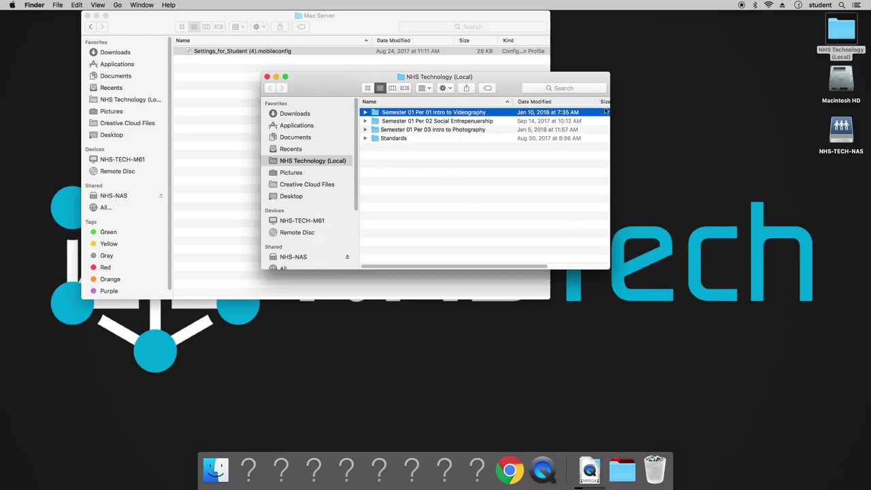
Step: Put NHS Technology (Local) first in the Finder Favorites and add NHS Technology (NAS) from the NHS-TECH-NAS share directly below it
left_click_drag(841, 34, 281, 111)
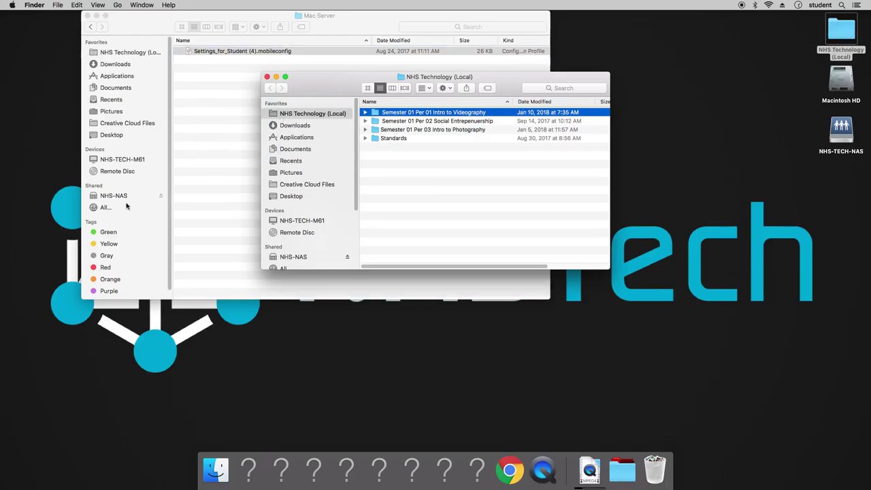
left_click(294, 258)
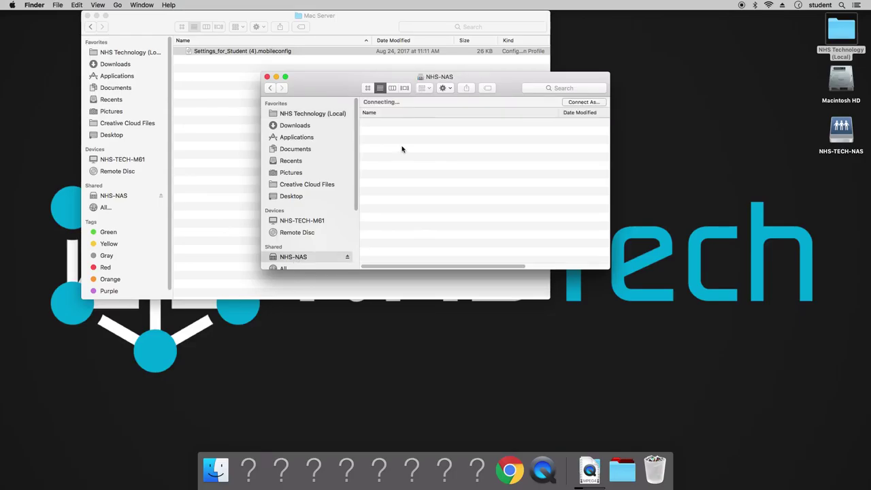
left_click(401, 132)
double_click(401, 132)
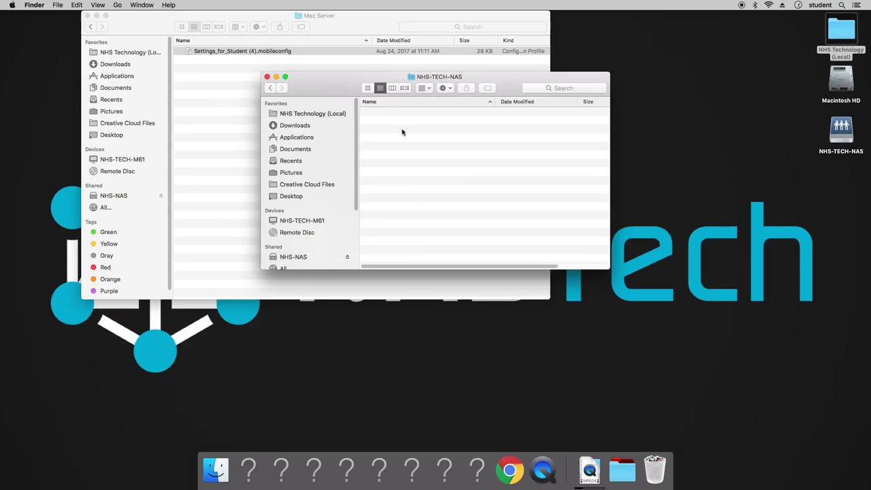
left_click_drag(420, 131, 347, 126)
left_click_drag(423, 121, 306, 121)
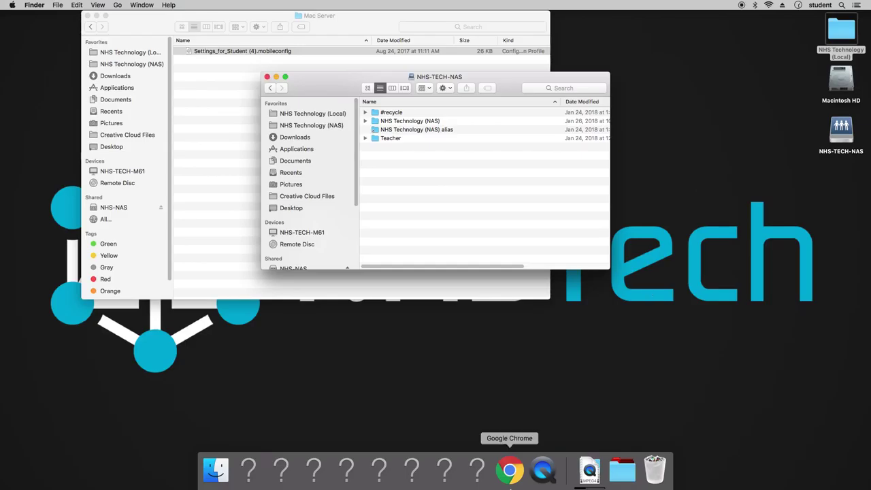
Step: Display the contents of the Downloads folder from the Dock
left_click(589, 469)
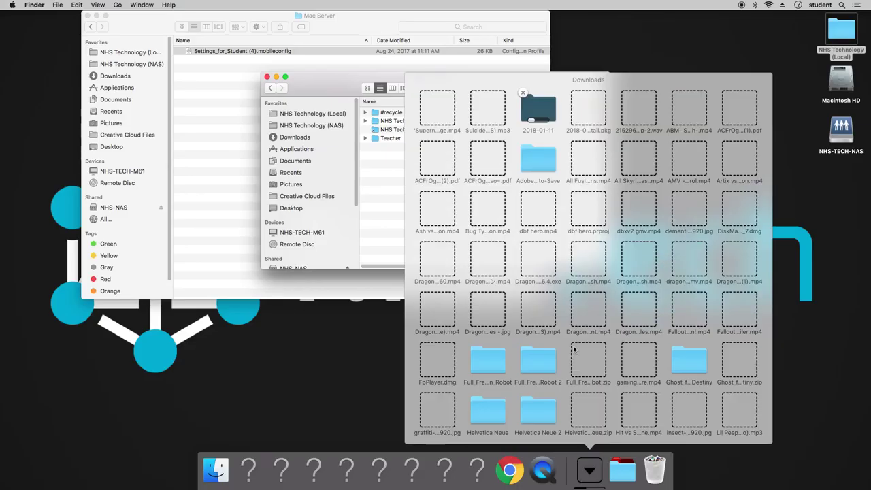